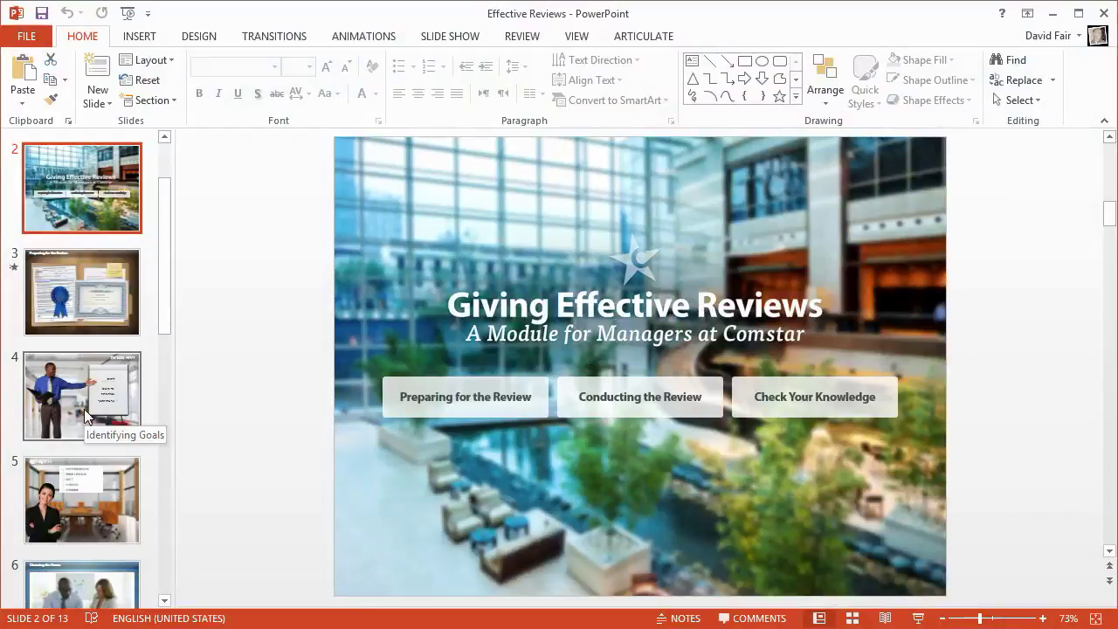
- Go to slide 4, the Hebrew Identifying Goals slide, and then to slide 5
click(84, 409)
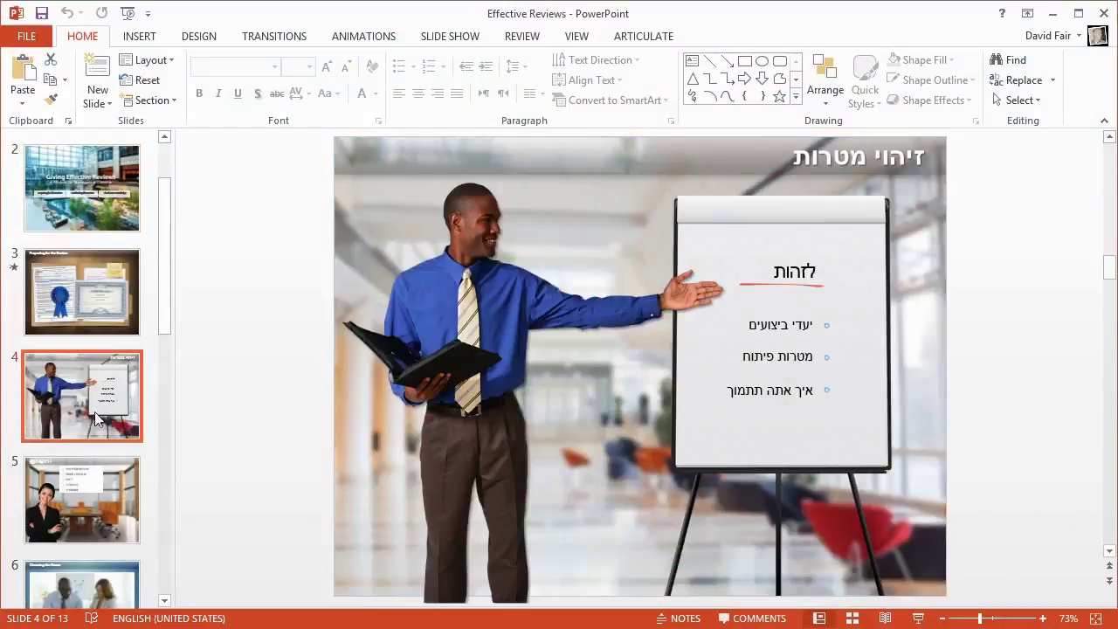
click(89, 492)
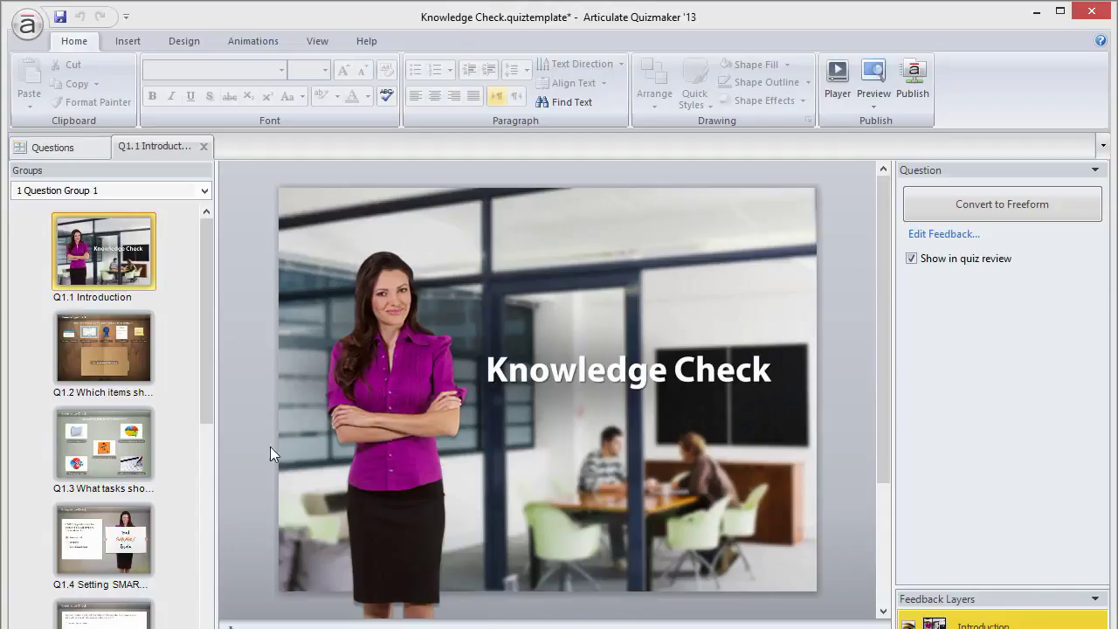
click(31, 31)
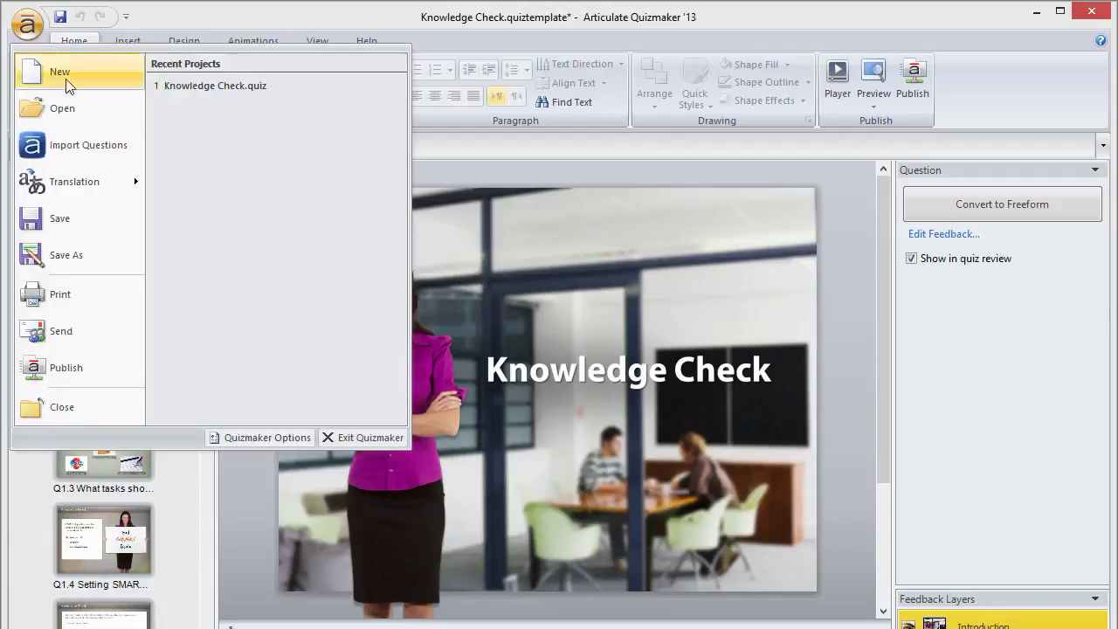
mouse_move(82, 189)
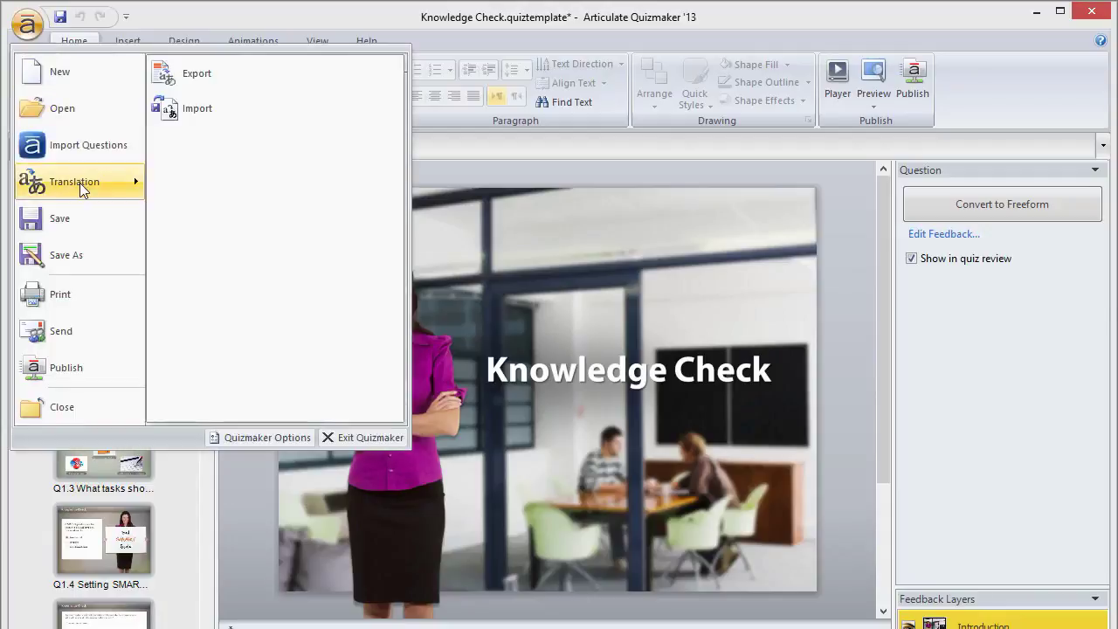
click(221, 75)
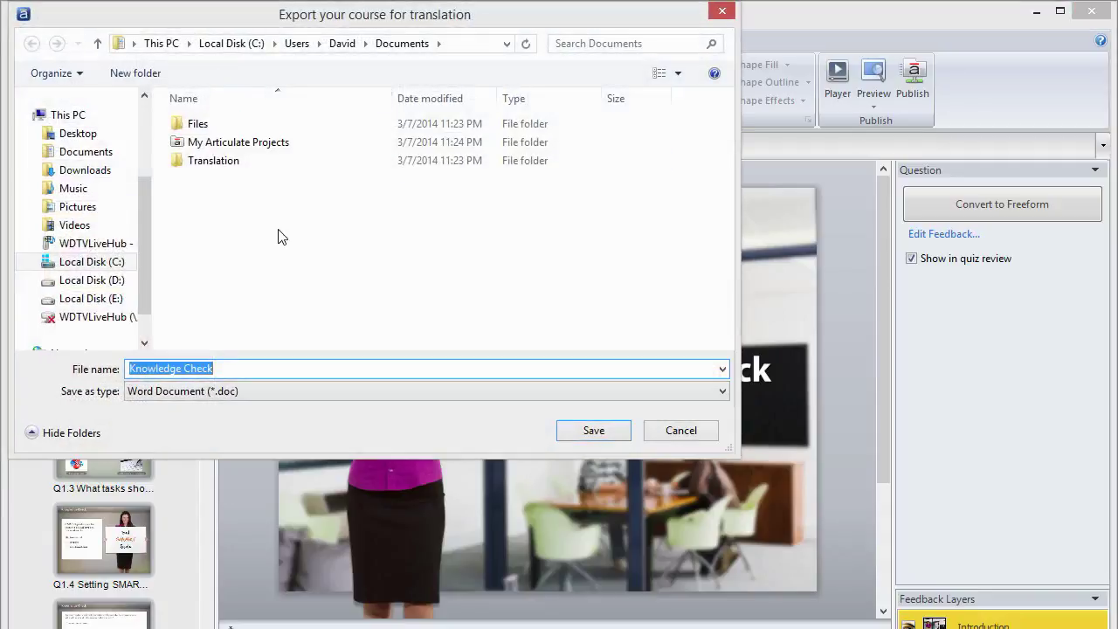
click(285, 390)
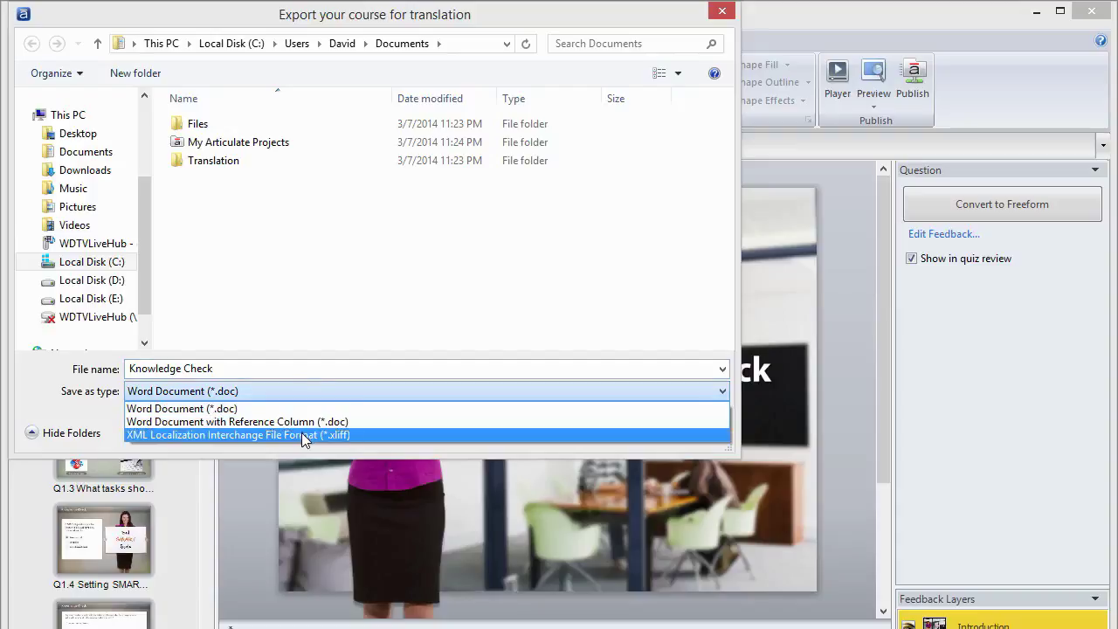
click(333, 370)
click(663, 431)
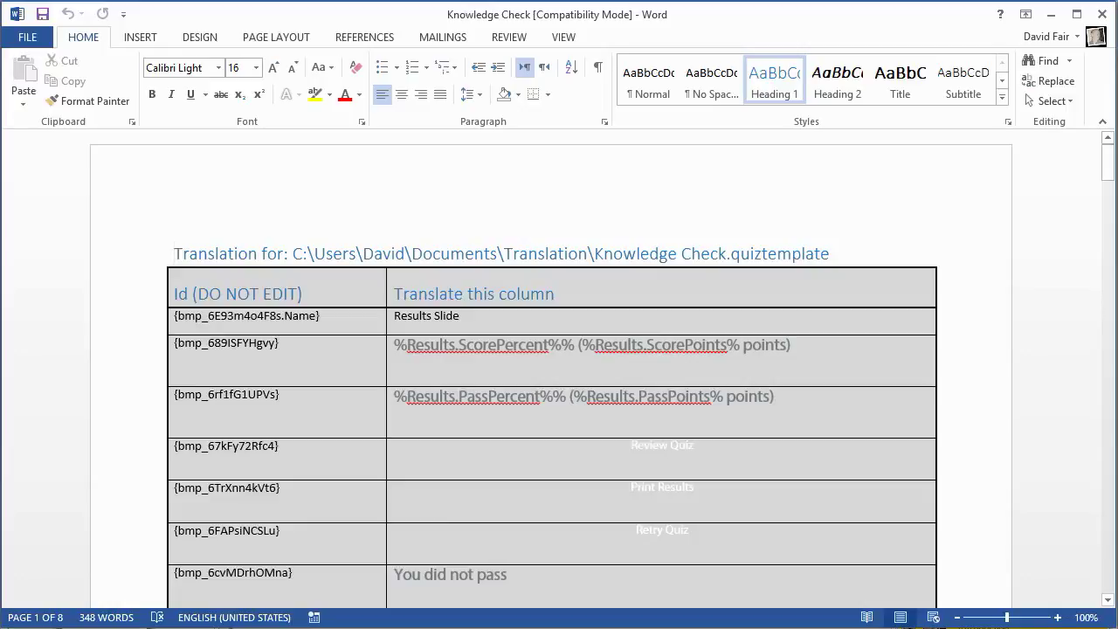
click(400, 322)
drag(401, 321, 452, 583)
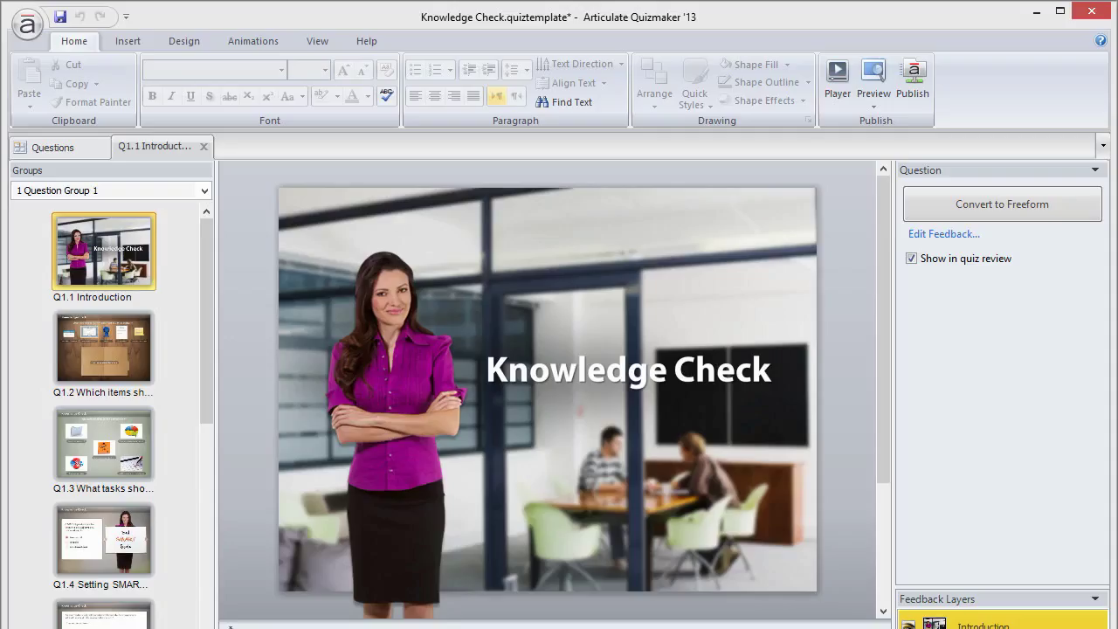
- Show the Knowledge Check quiz's Translation Export and Import options from the Articulate menu
click(27, 26)
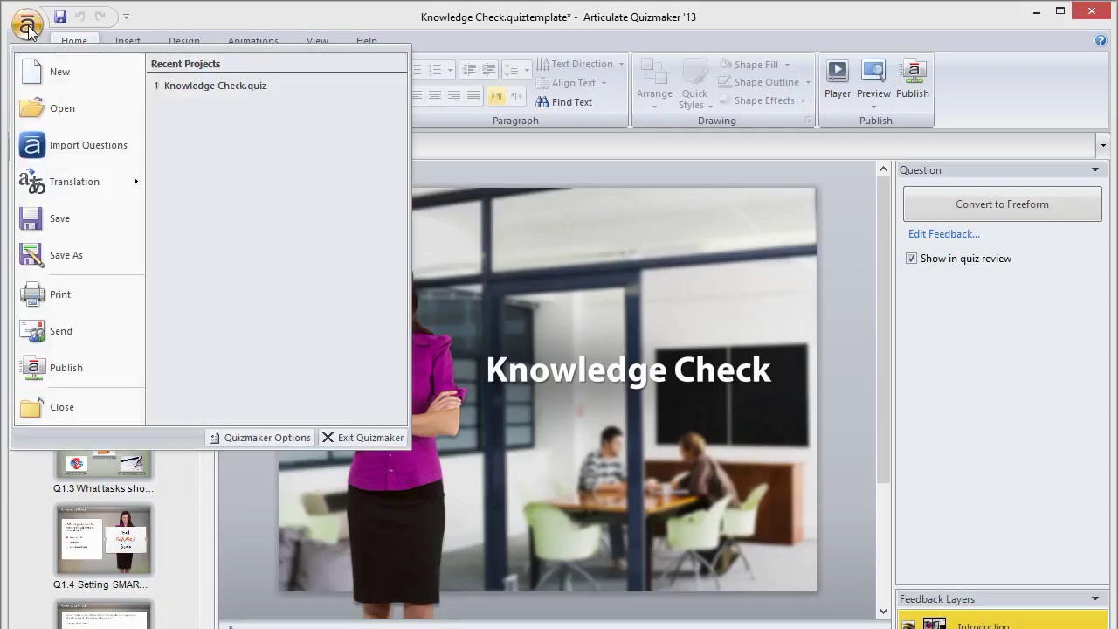
mouse_move(113, 175)
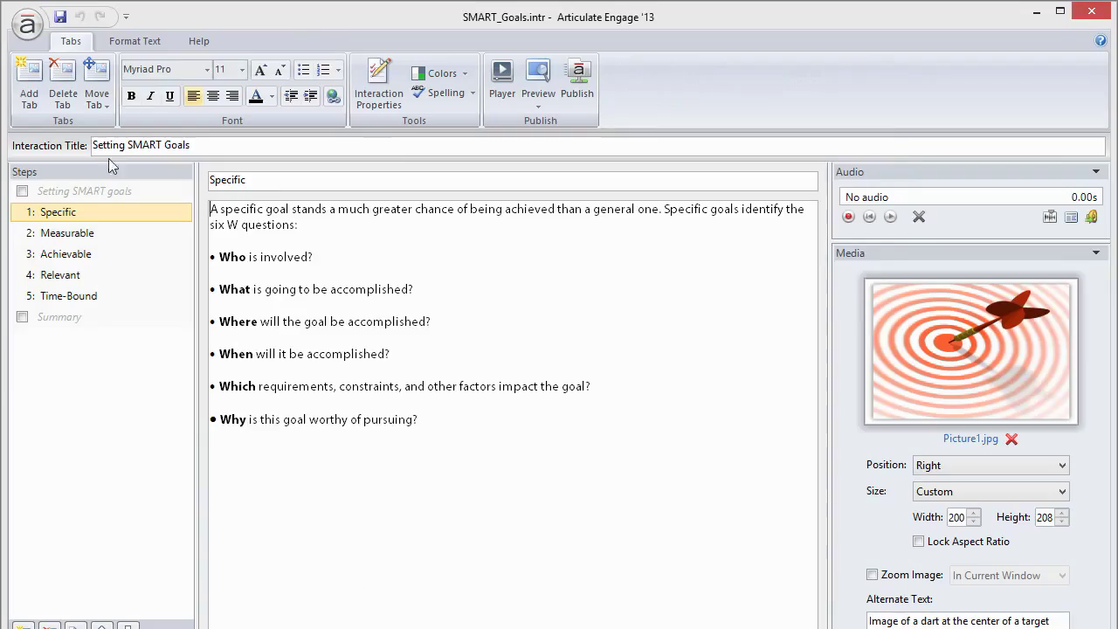
- Reveal Translation Export and Import for the Setting SMART Goals interaction in Engage
click(32, 33)
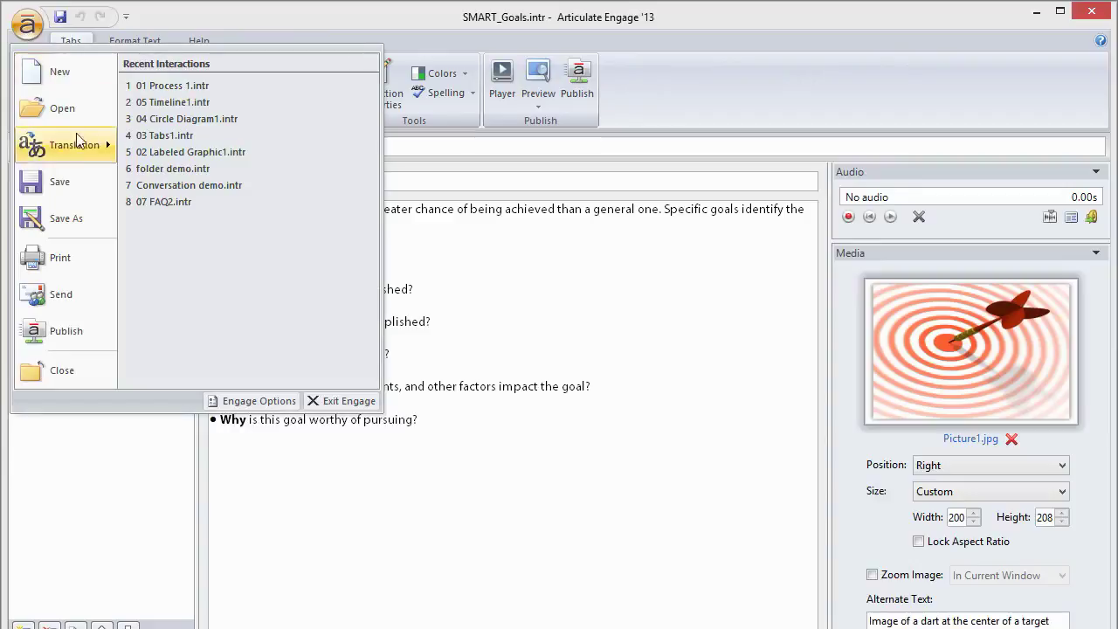
mouse_move(83, 145)
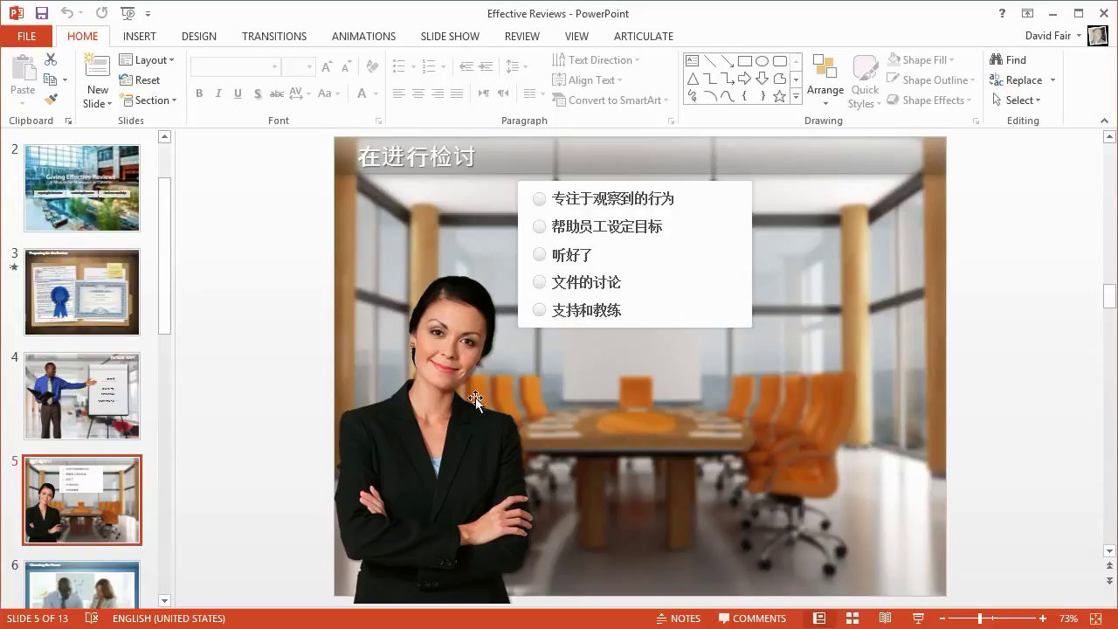
- Start a translation export of the Effective Reviews text, then cancel its save dialog
click(661, 41)
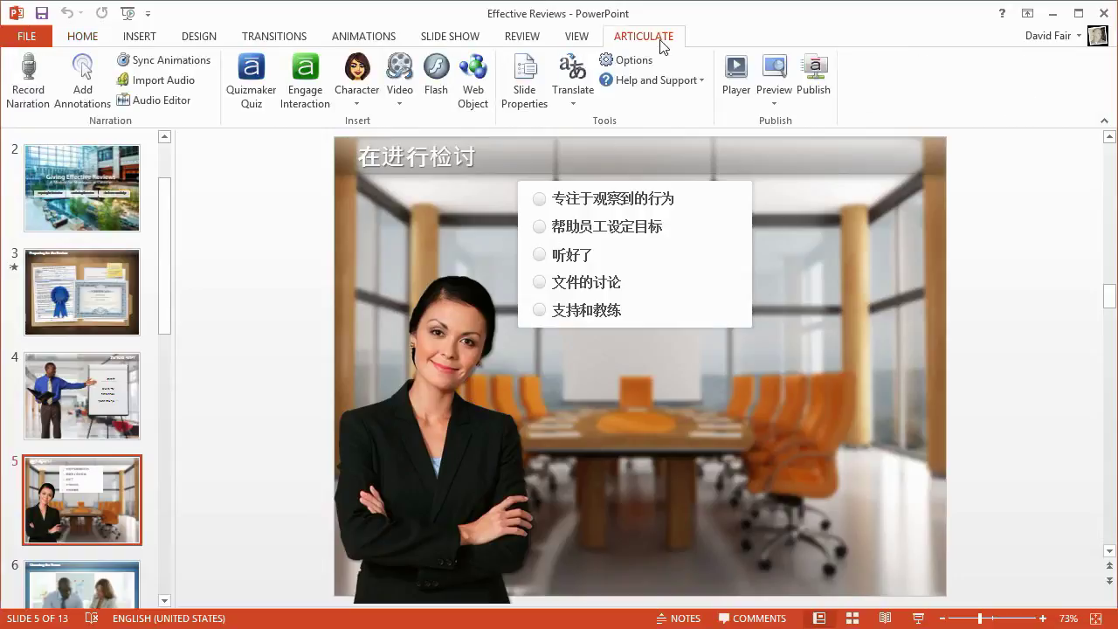
click(574, 106)
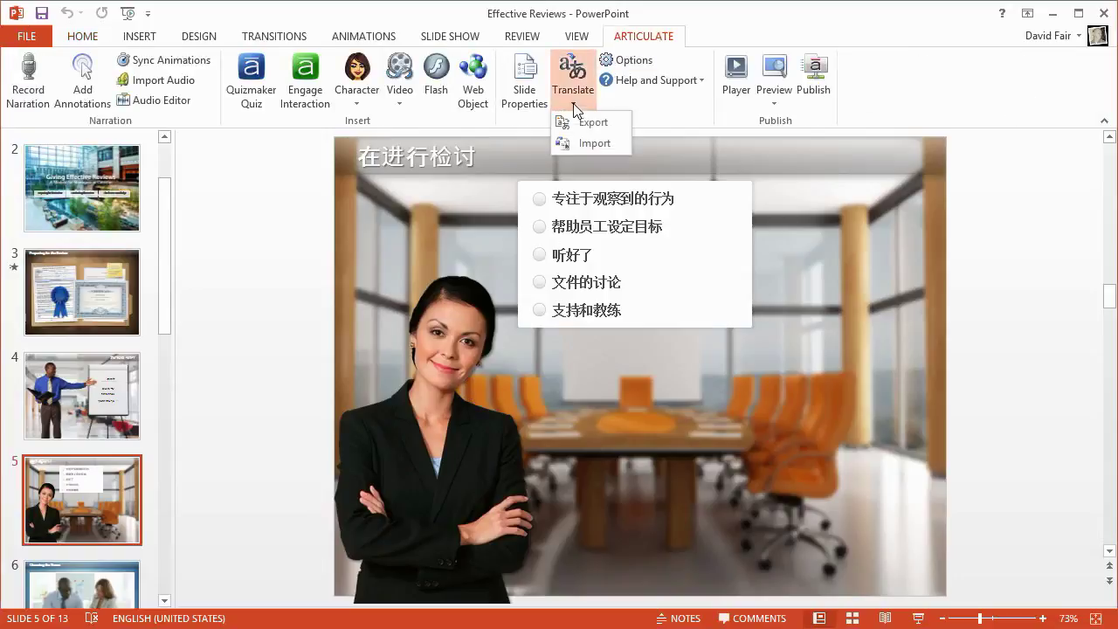
click(584, 122)
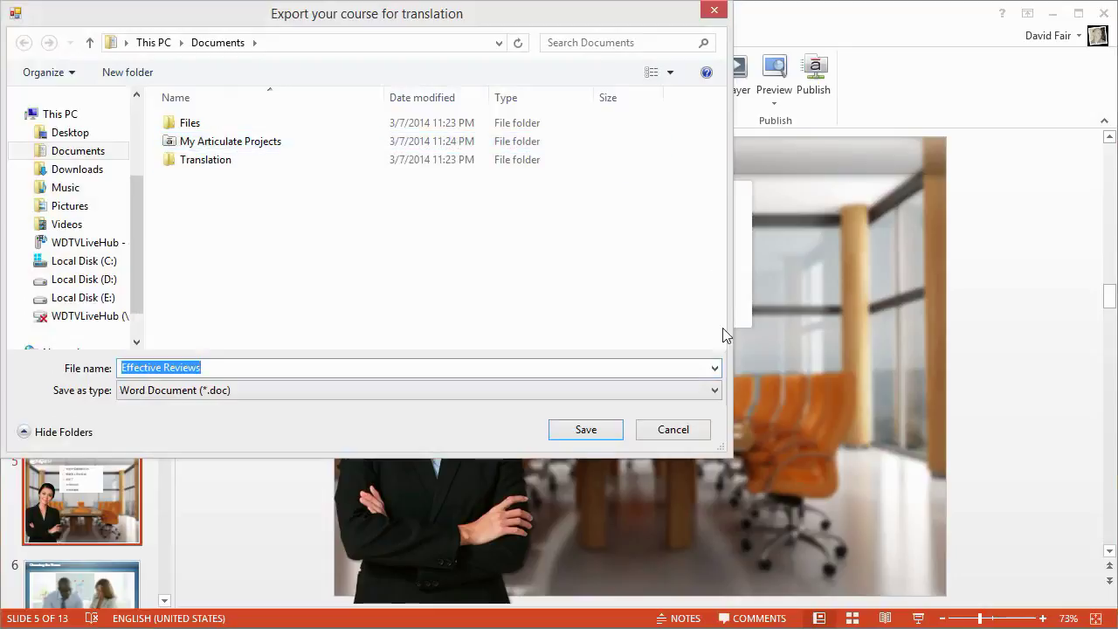
click(687, 434)
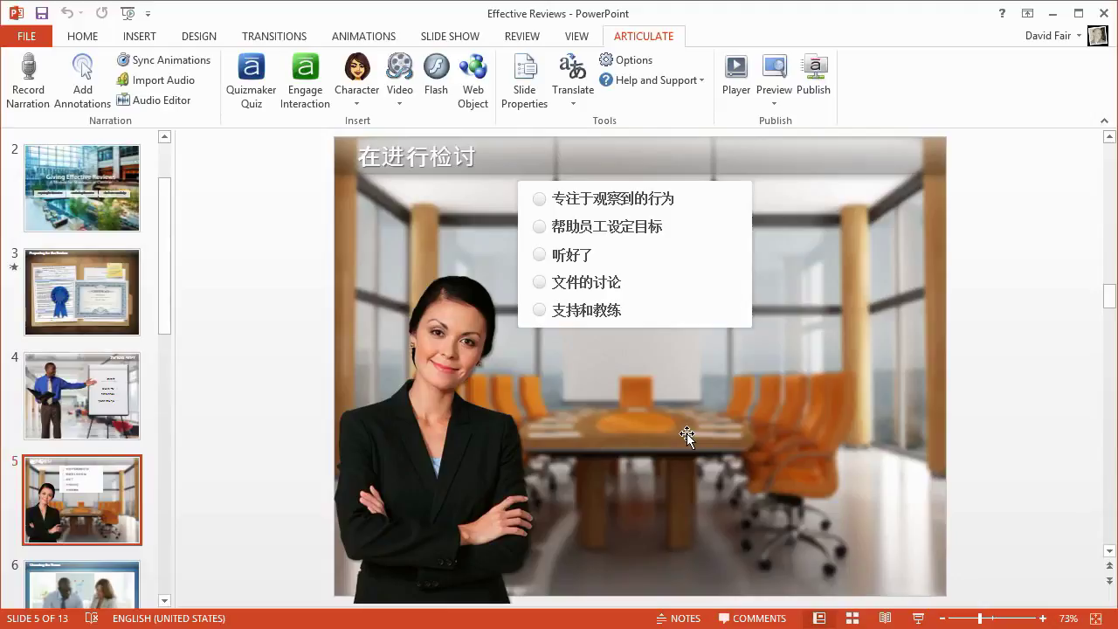
click(600, 297)
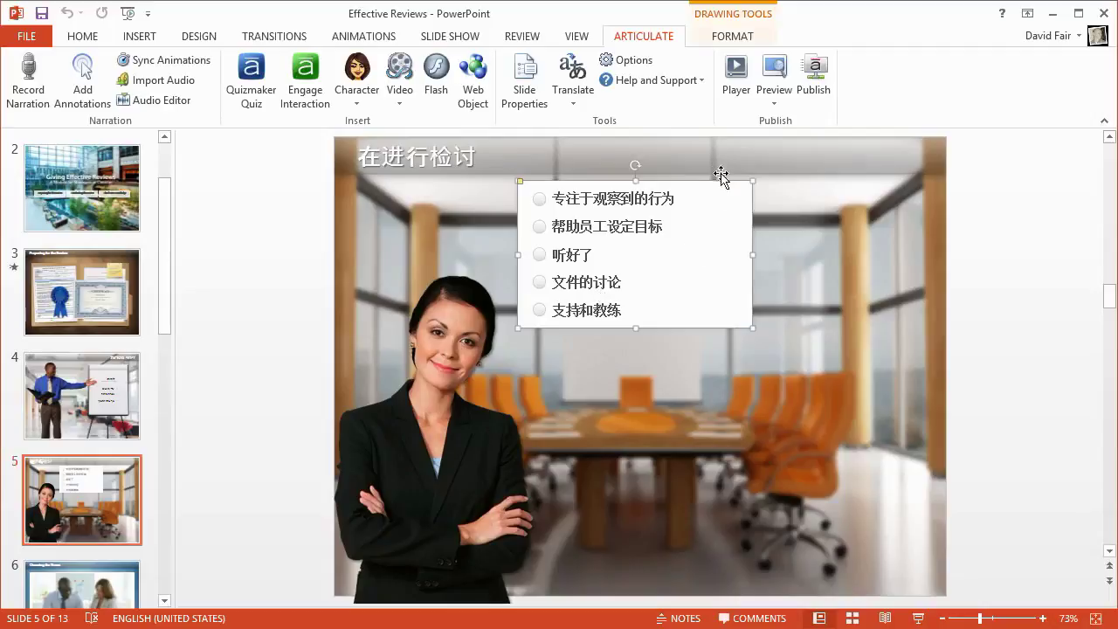
click(520, 36)
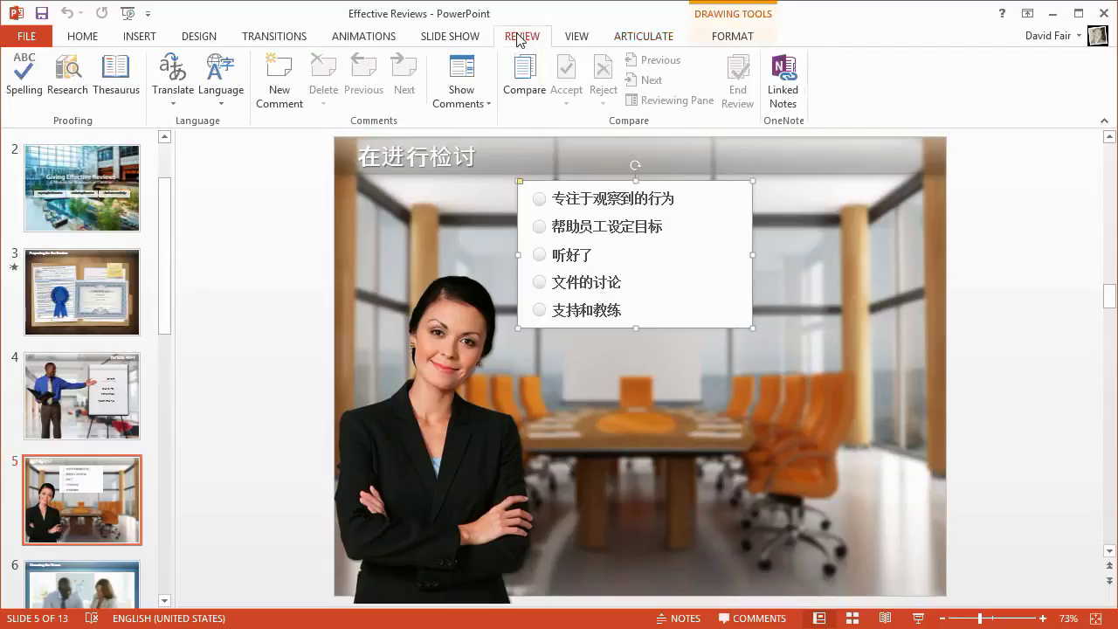
click(179, 95)
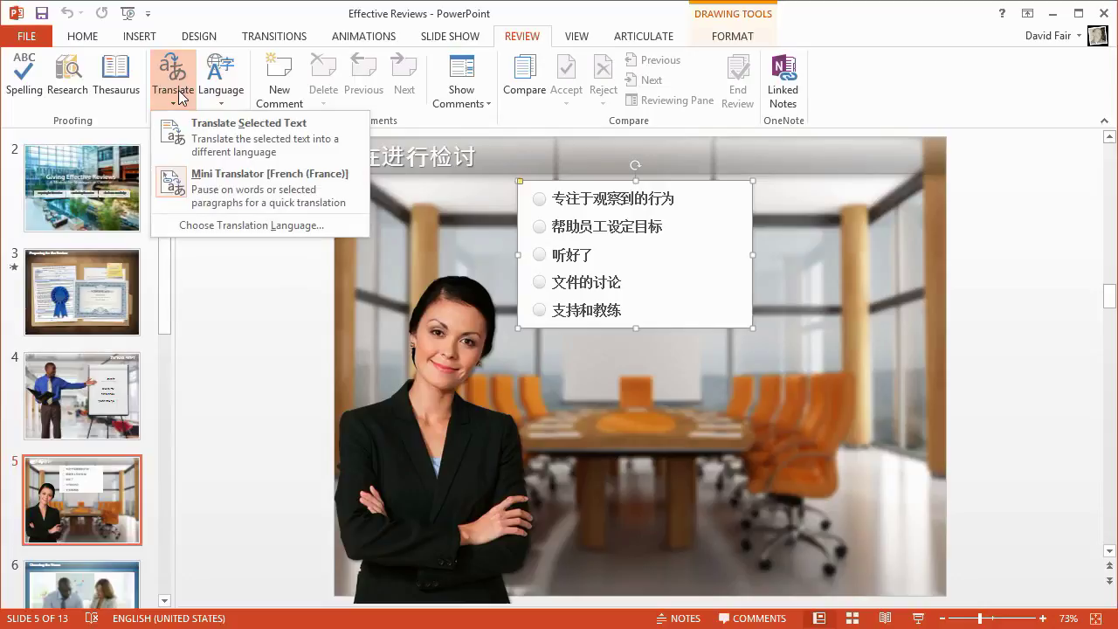
click(276, 347)
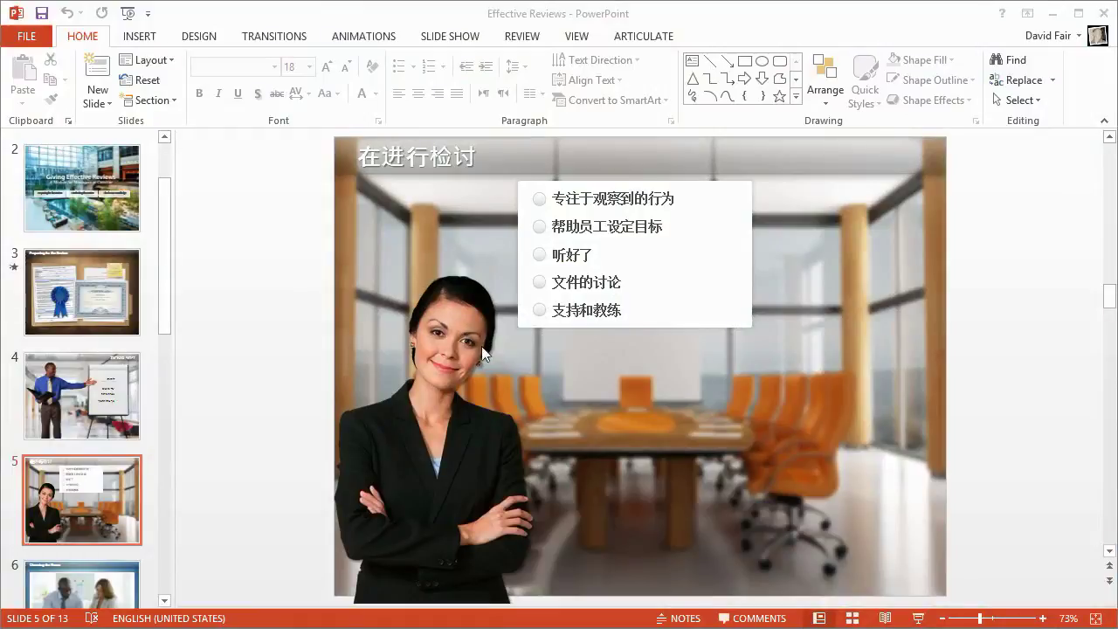
- Expose the woman picture's empty Alt Text Title and Description fields and focus Description
right_click(456, 302)
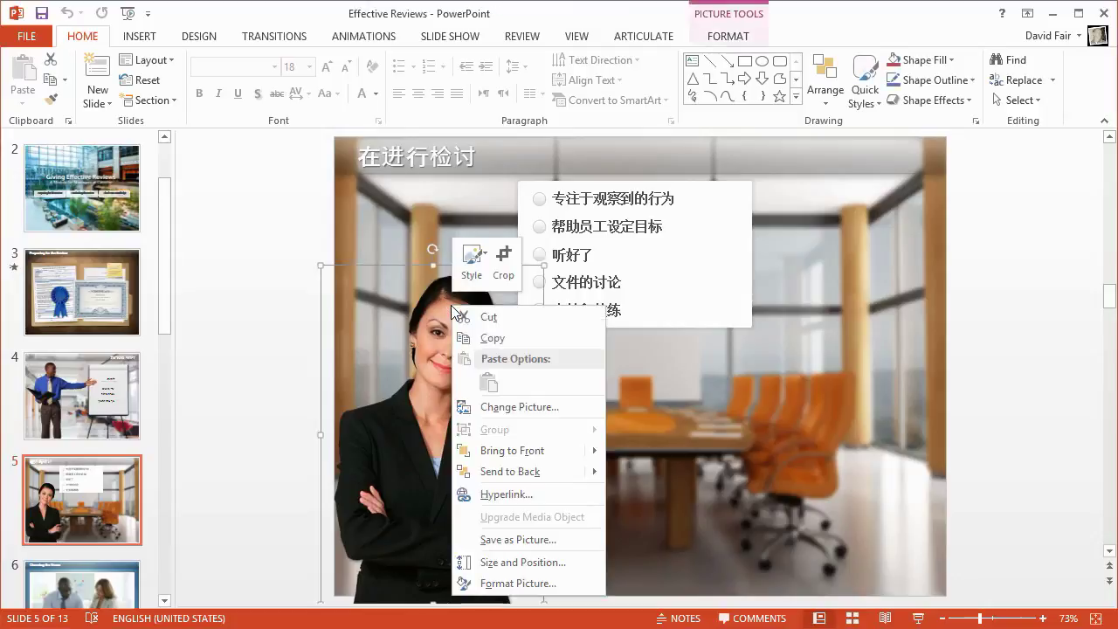
click(524, 564)
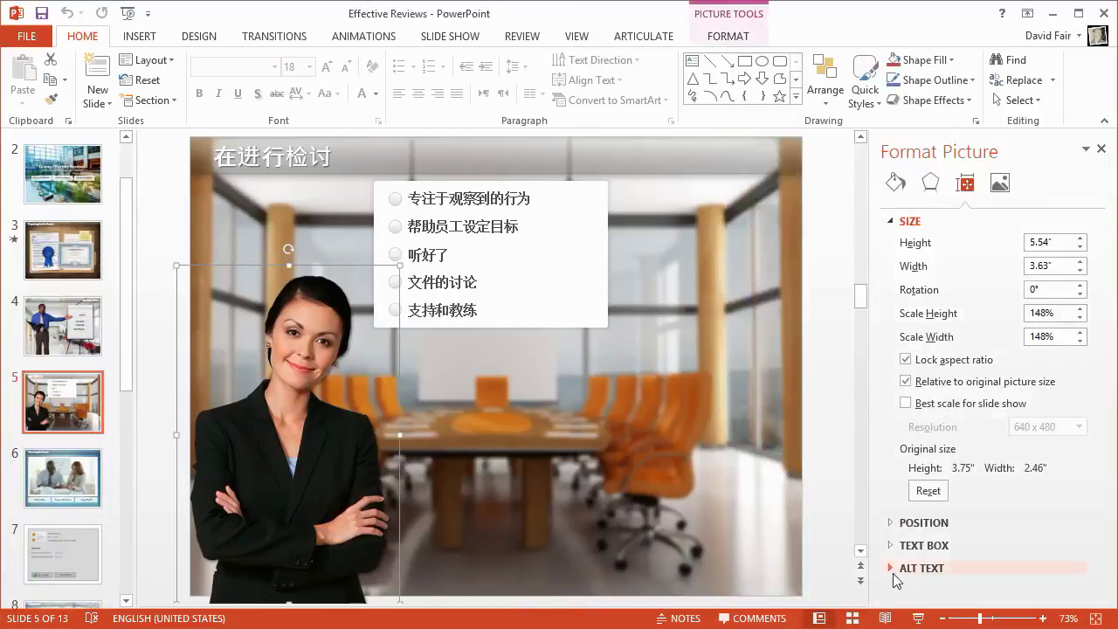
click(892, 570)
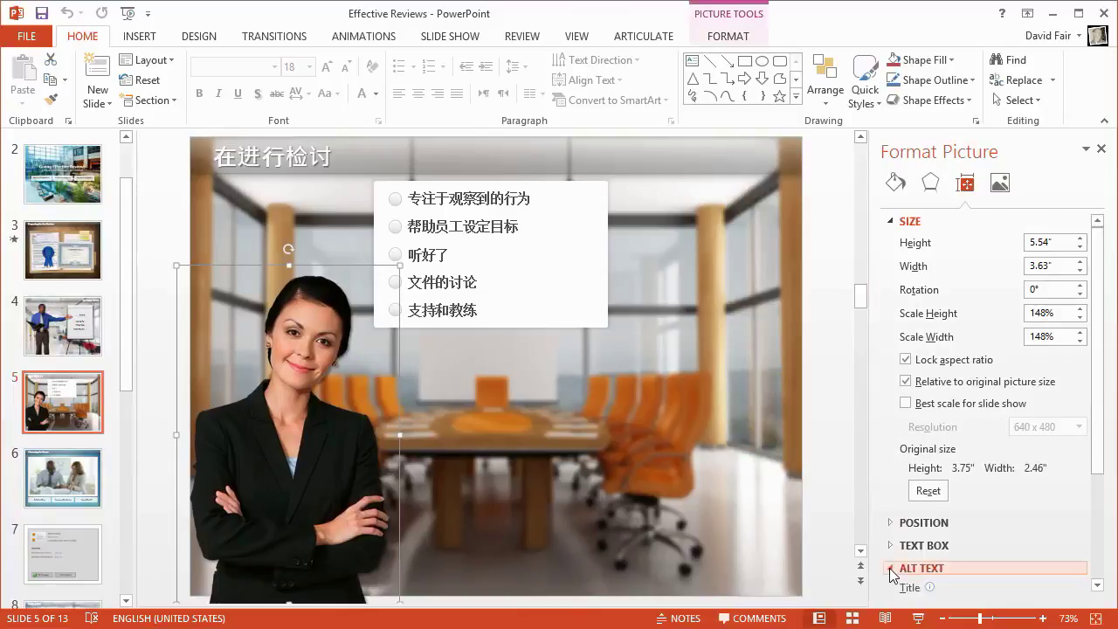
click(892, 224)
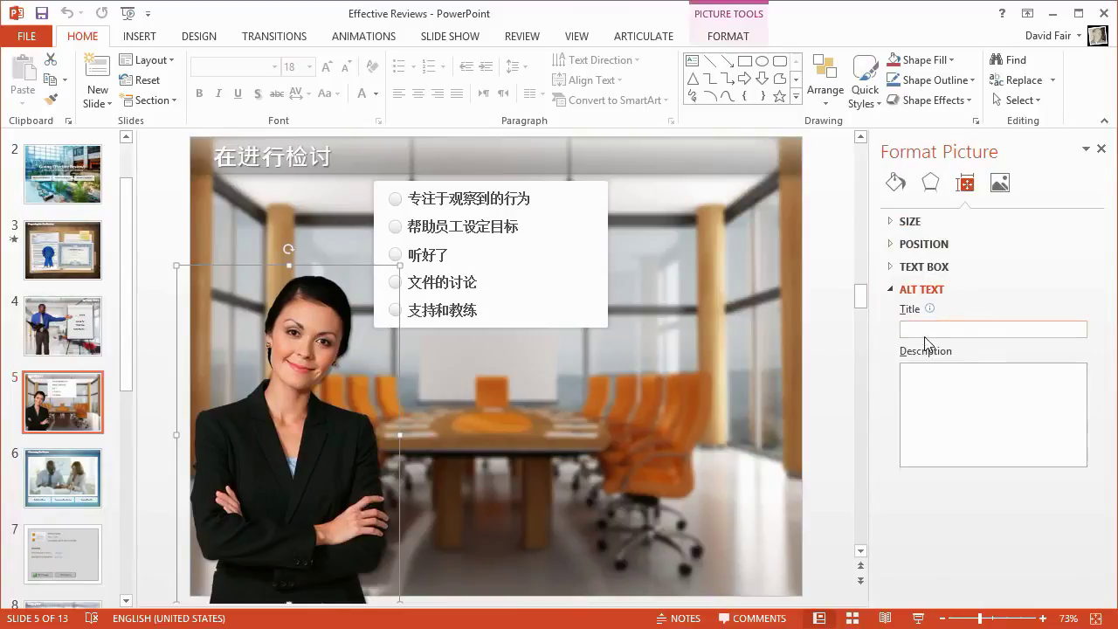
click(917, 371)
click(934, 384)
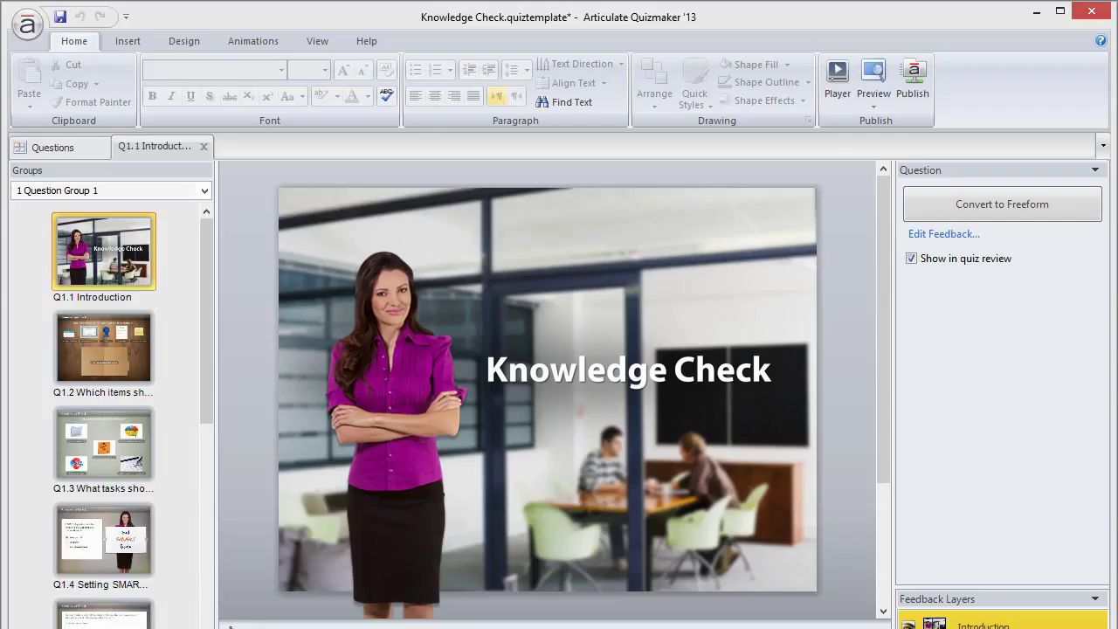
- Open Size and Position for the woman character and switch to its Alt Text tab
click(396, 297)
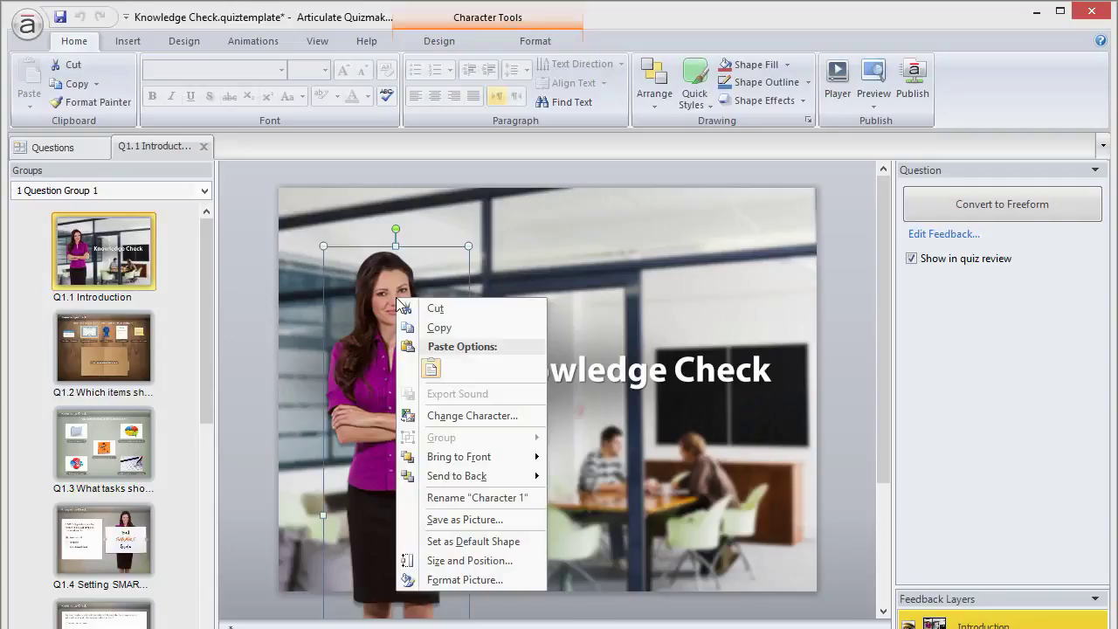
click(468, 565)
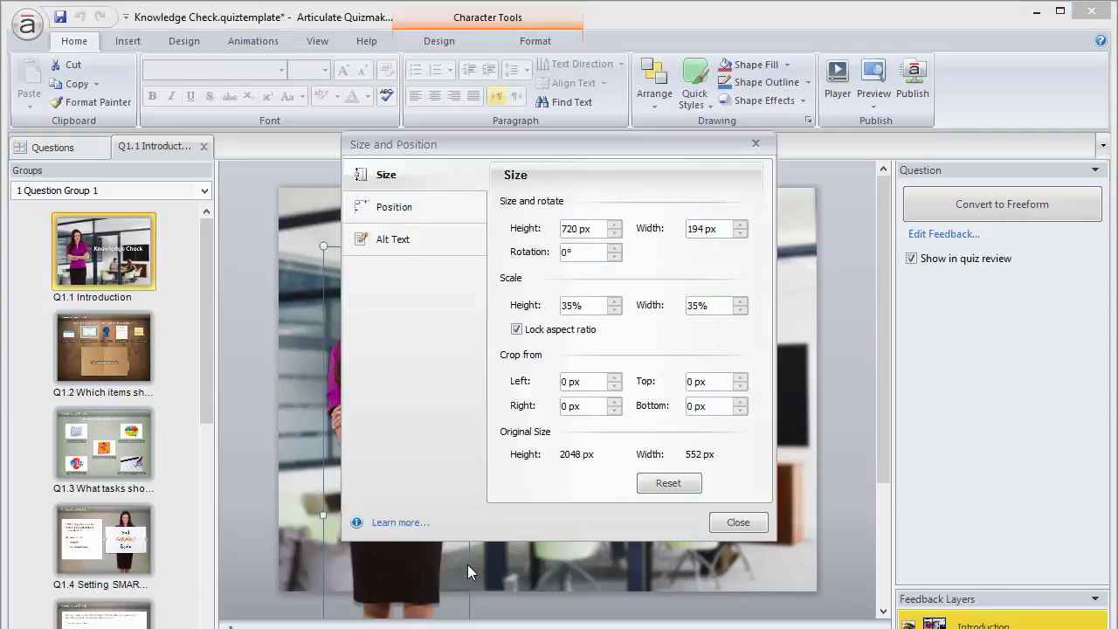
click(391, 243)
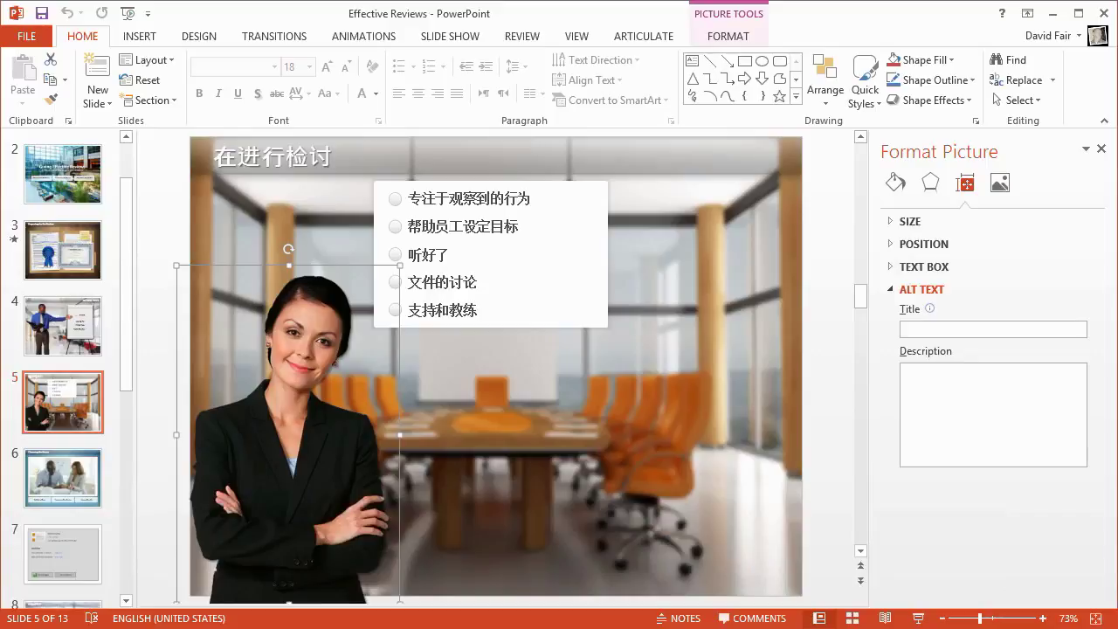
- Review each slide's imported narration in Import Audio and export the audio files
click(638, 39)
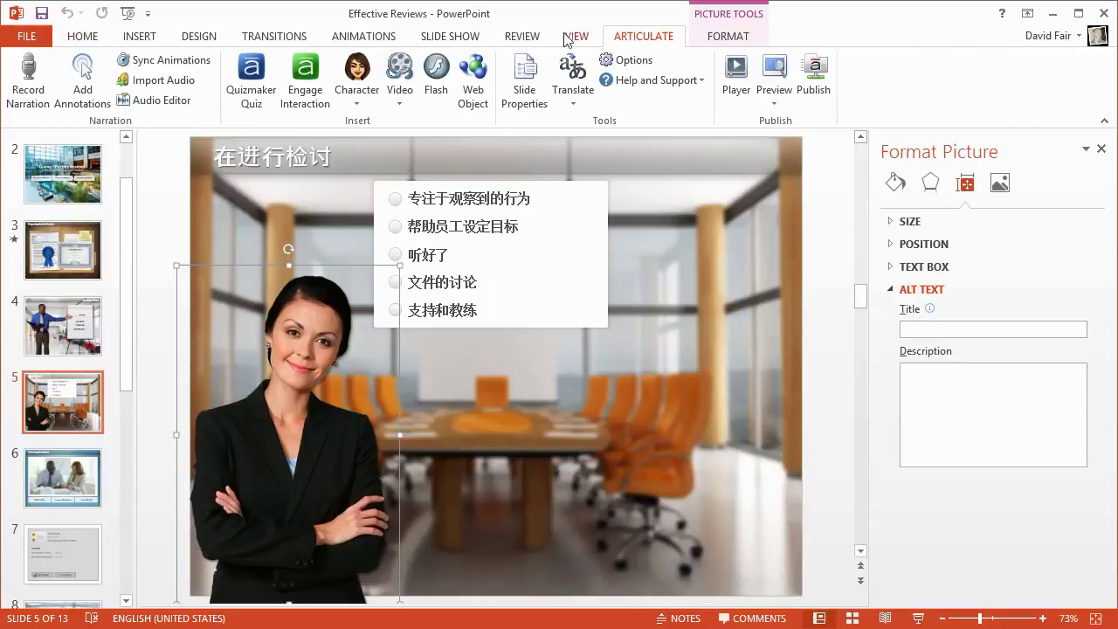
click(166, 80)
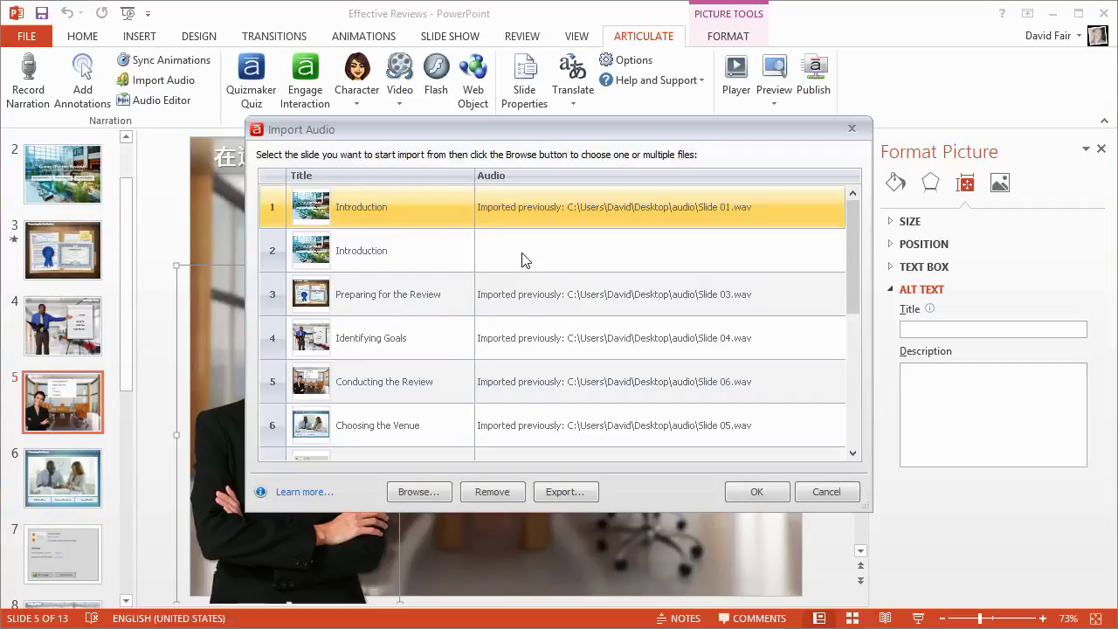
click(556, 493)
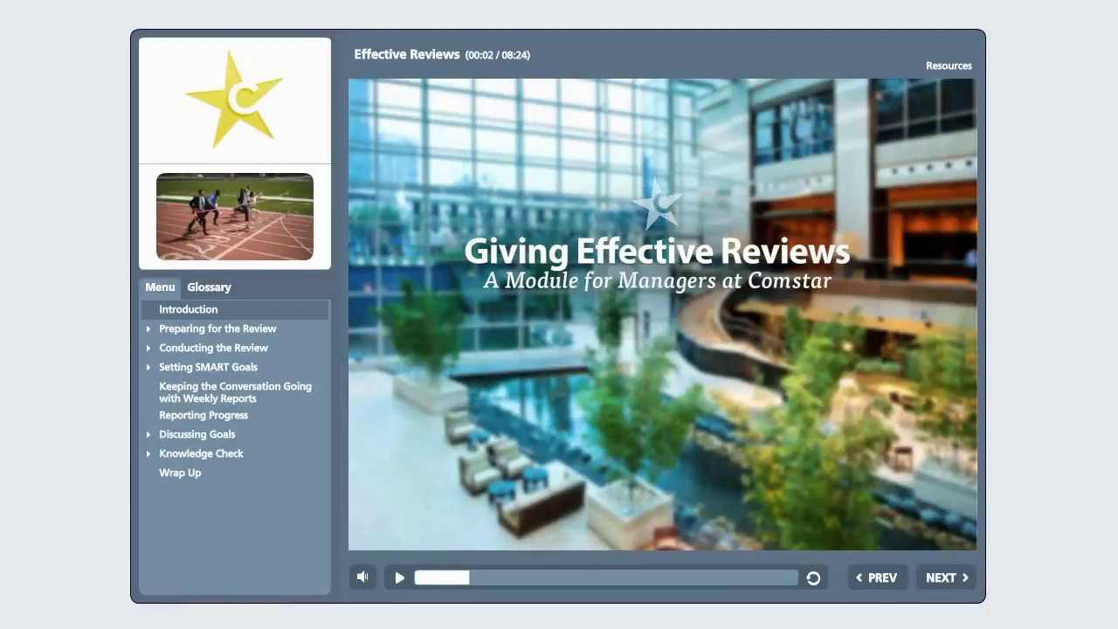
- Browse the player sidebar and jump to 'Keeping the Conversation Going' in the course menu
click(273, 215)
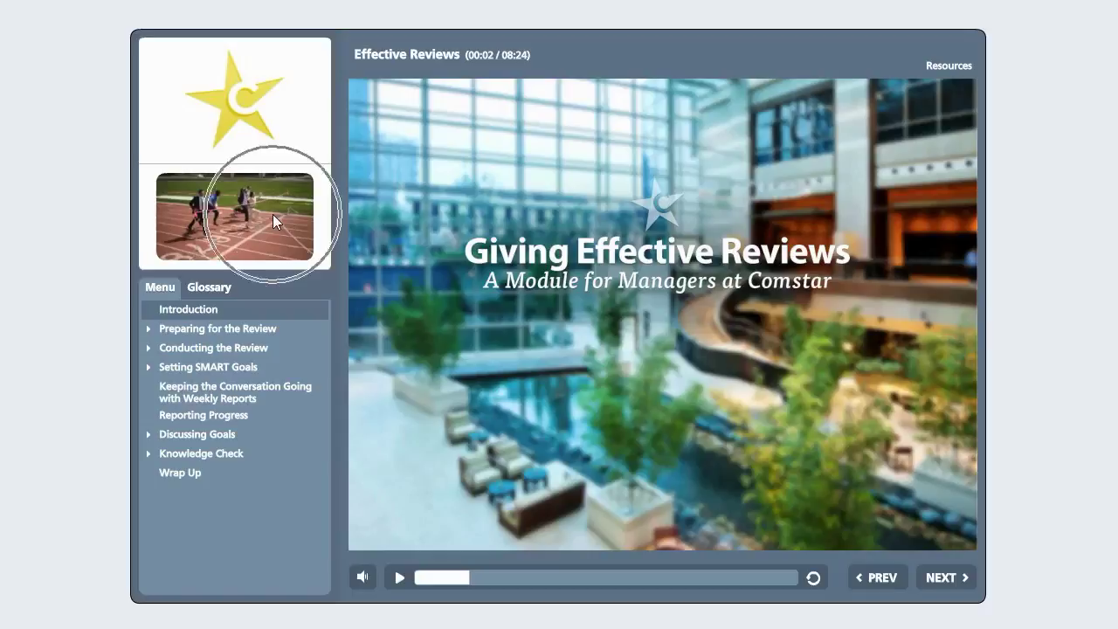
click(289, 398)
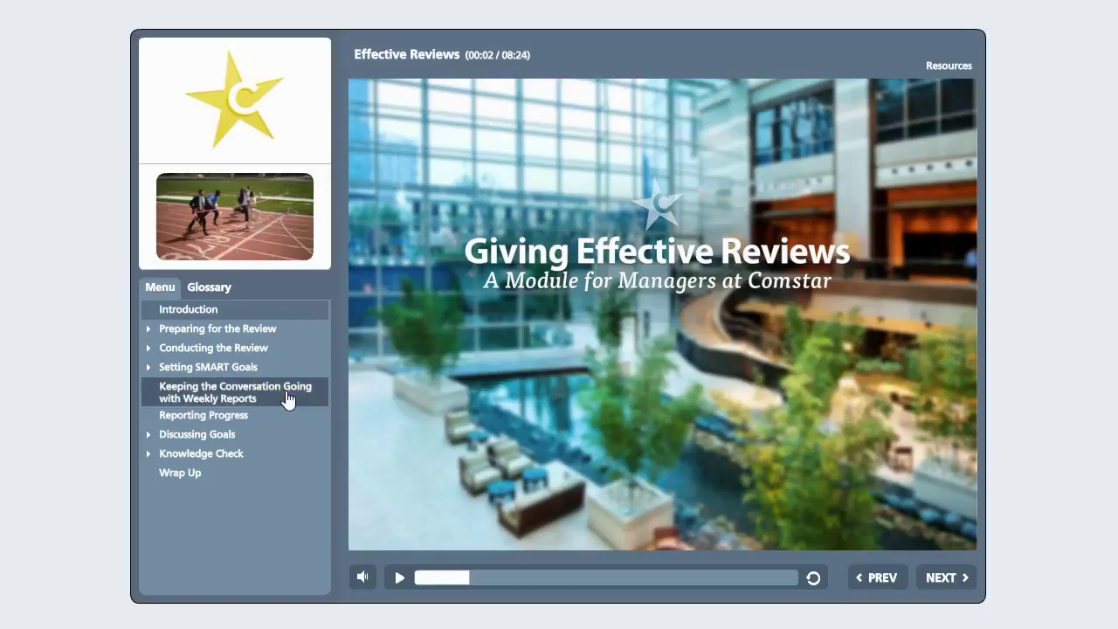
click(494, 72)
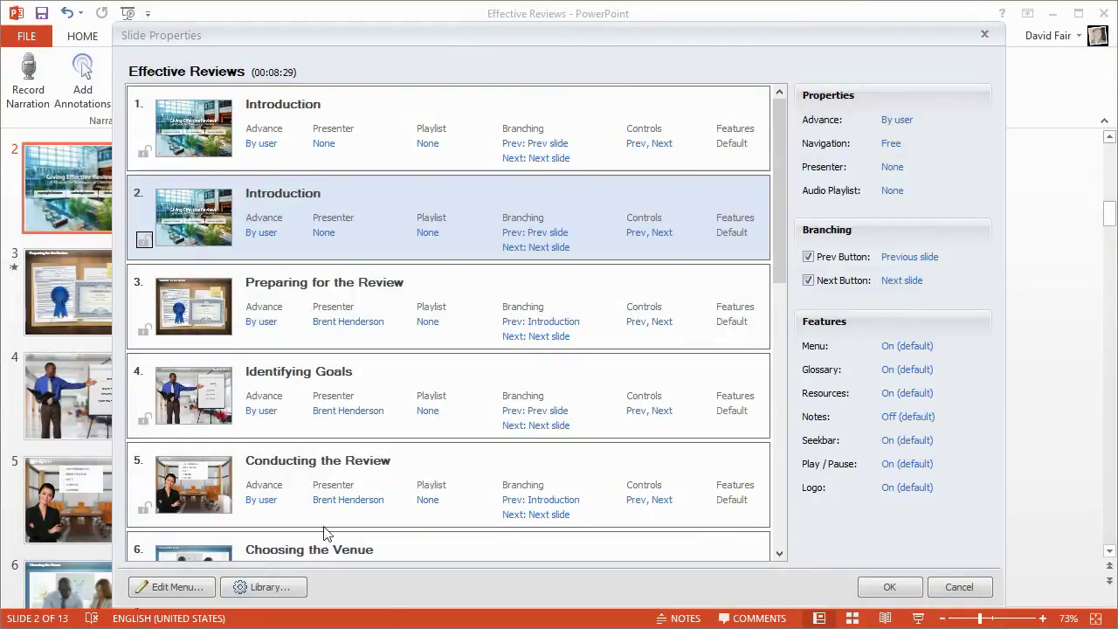
mouse_move(208, 228)
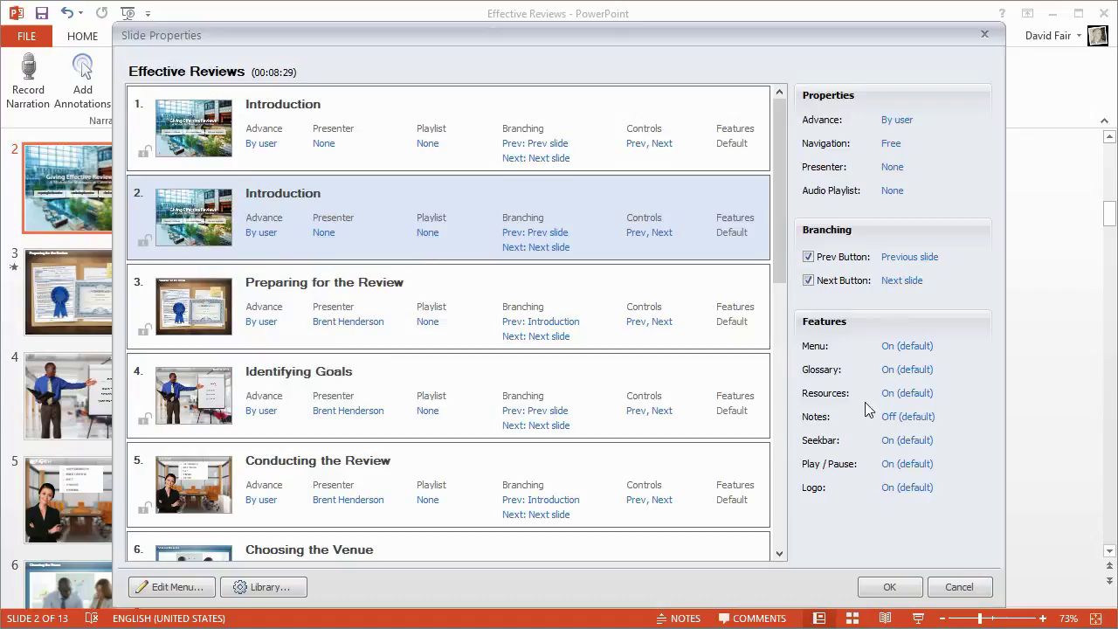
click(907, 350)
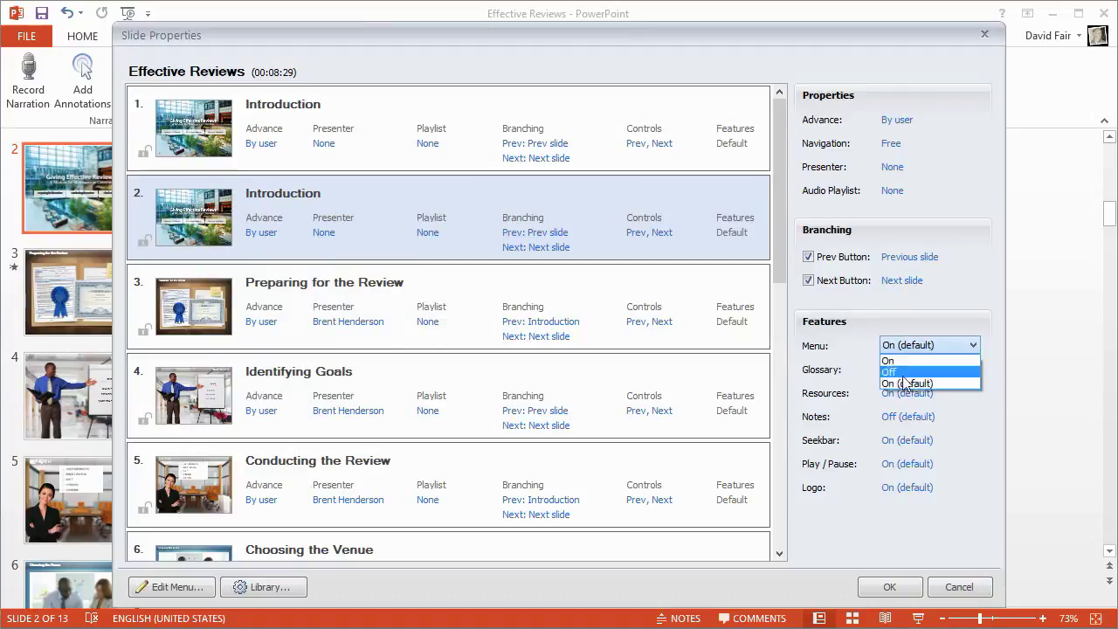
click(900, 374)
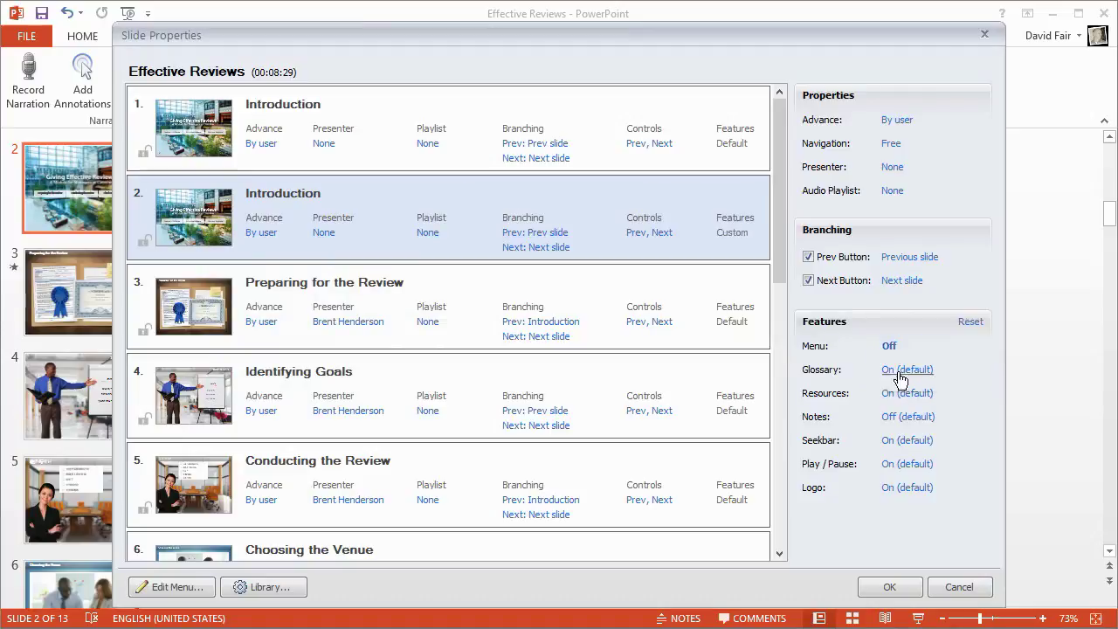
click(971, 325)
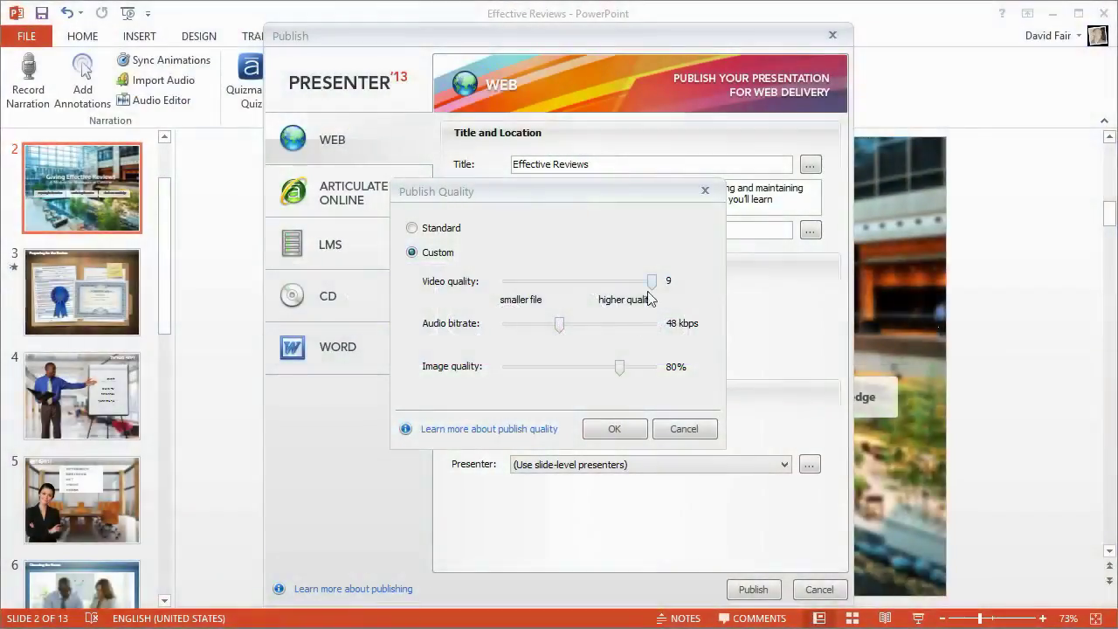
- Adjust the Video quality slider in the custom Publish Quality settings
click(653, 286)
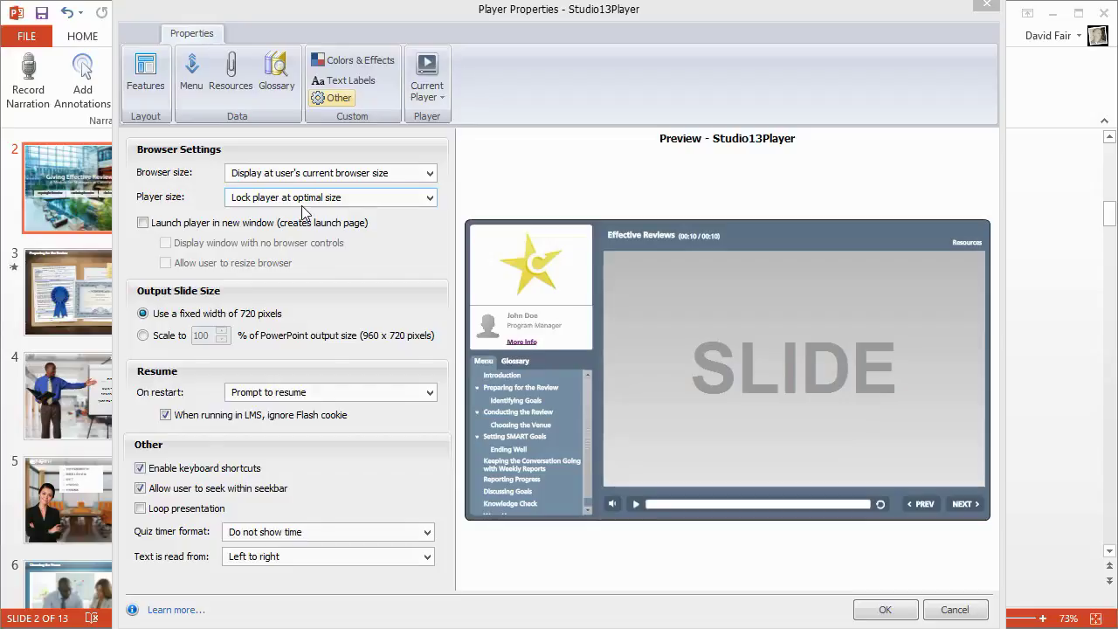
- Choose 'Scale to' 100% for the 960 x 720 output slide, then close Player Properties
click(143, 336)
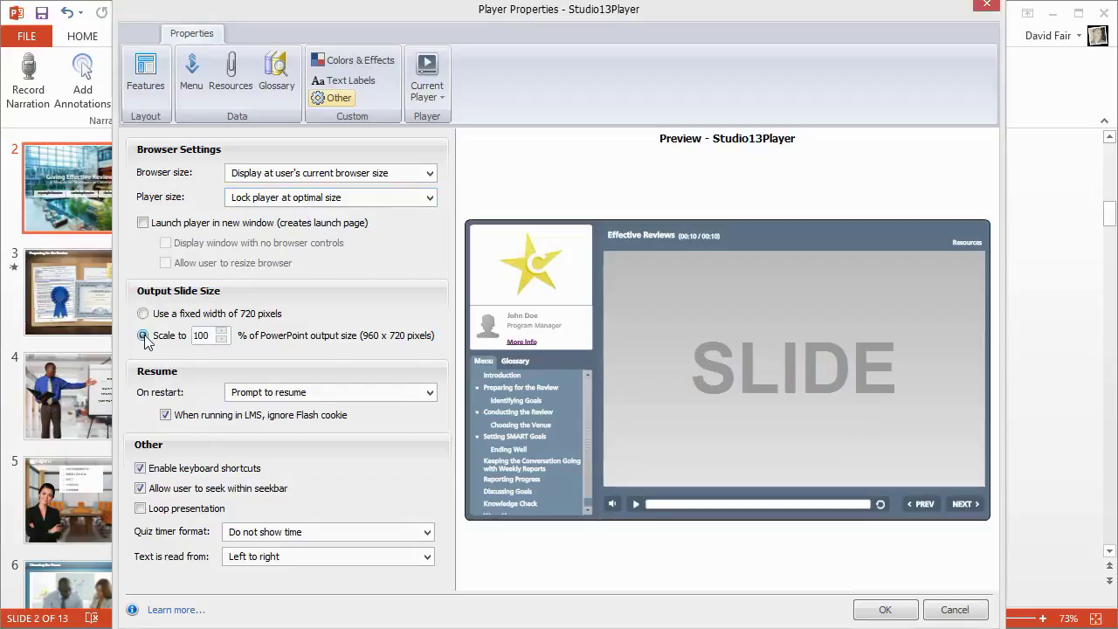
click(207, 348)
click(389, 348)
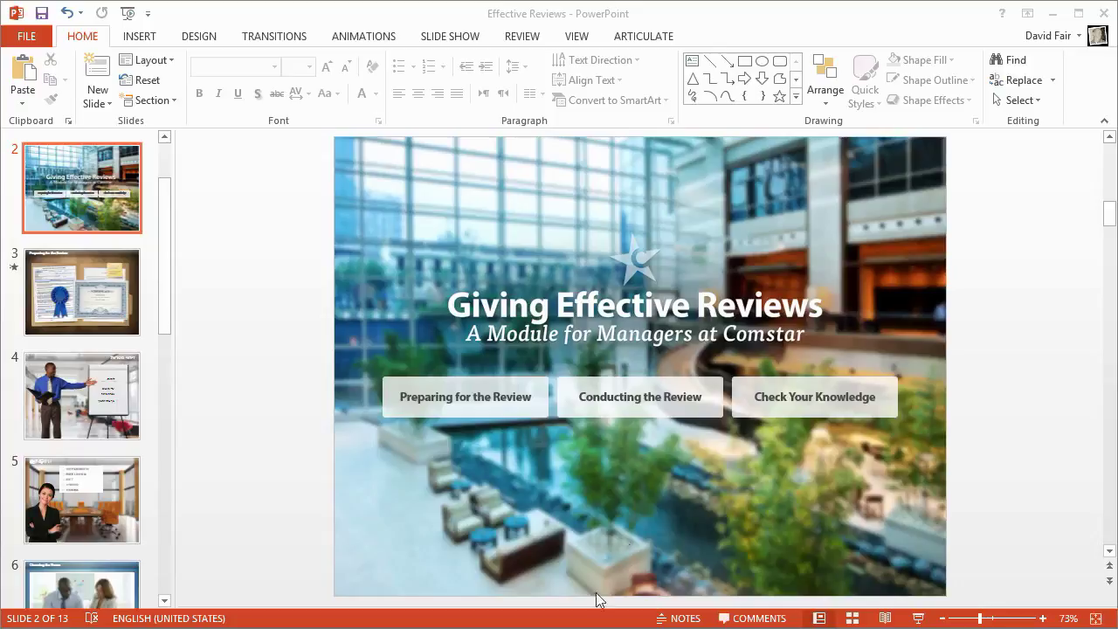
- Show Articulate's Help and Support options, then Quizmaker's Help tab with tutorials, forums and updates
click(656, 39)
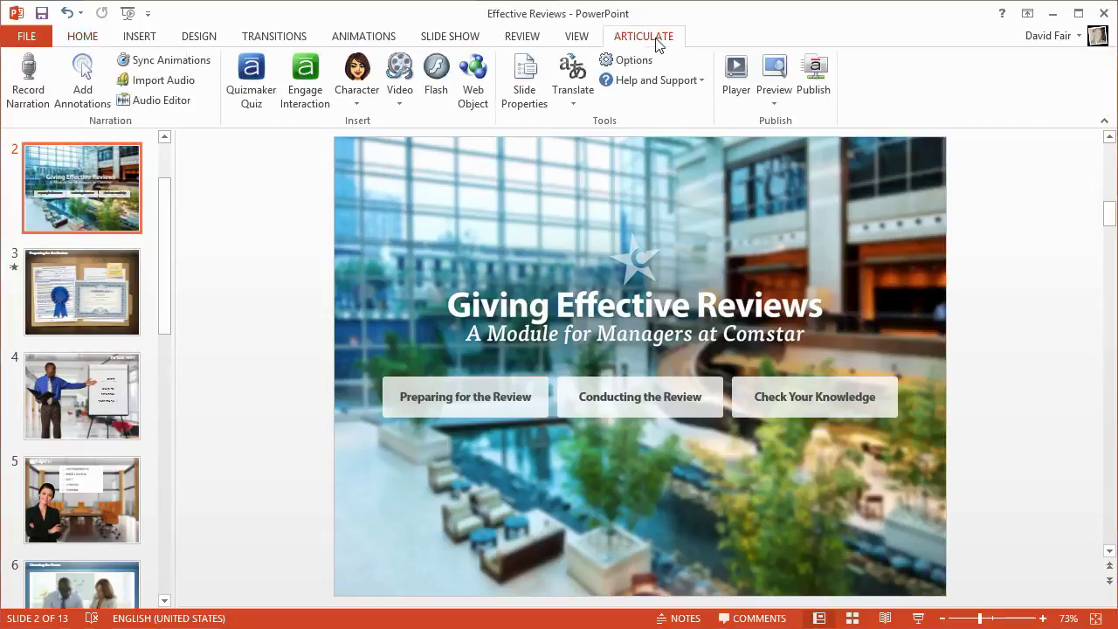
click(698, 80)
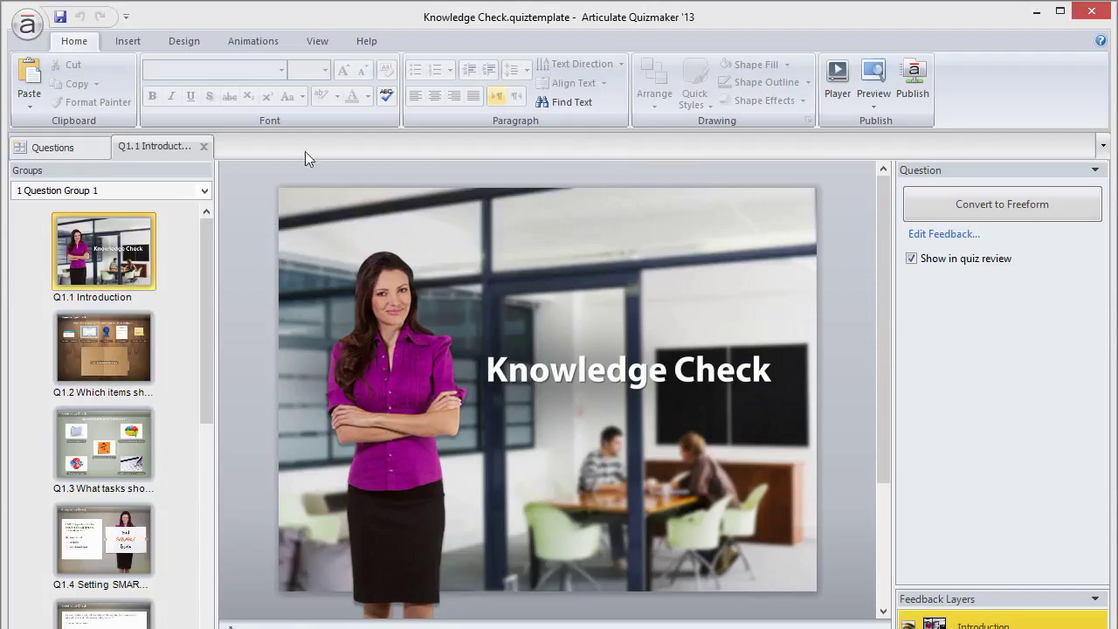
click(367, 44)
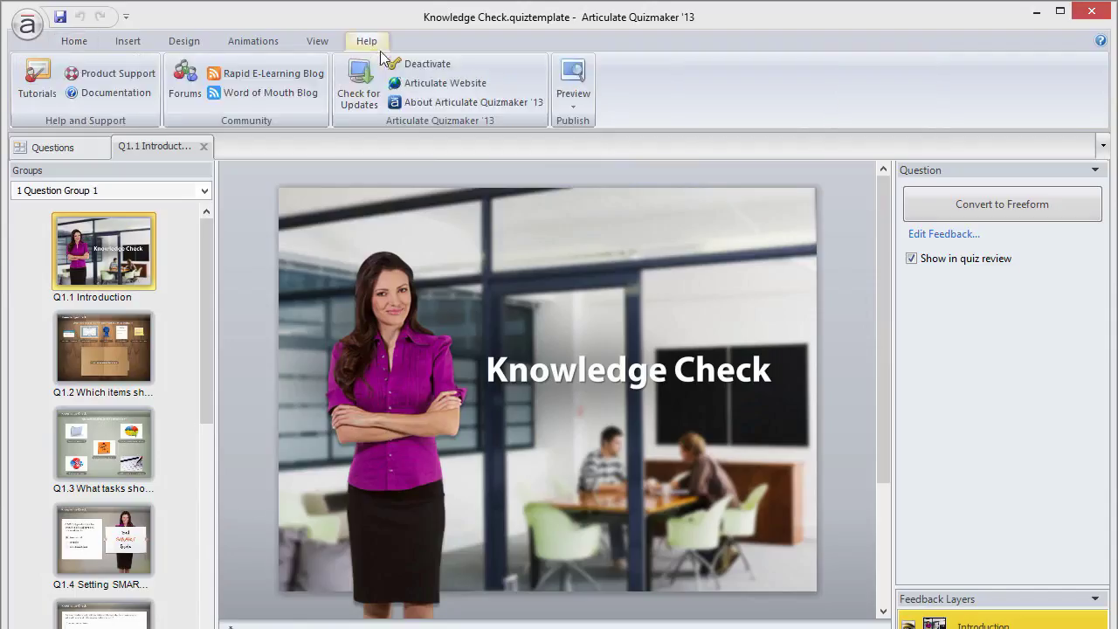